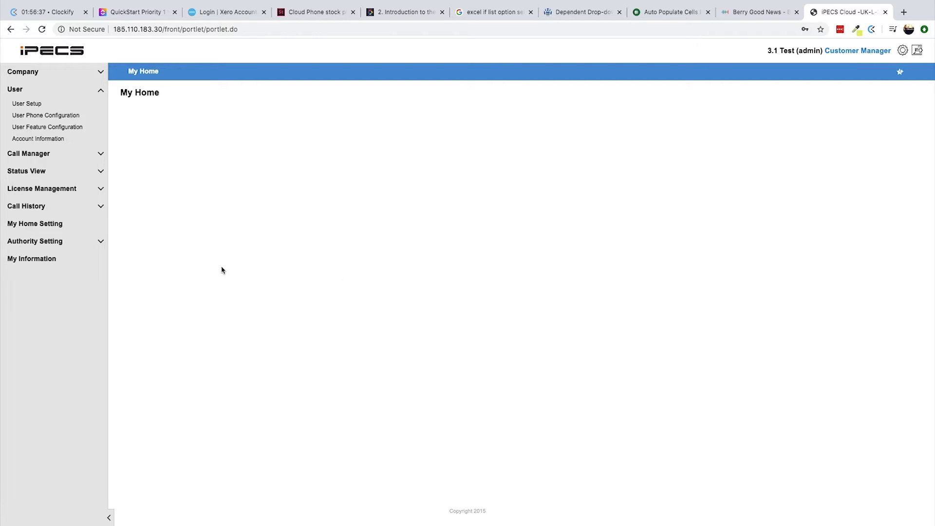
# Move Call Log, Company Summary, Service Summary and both call-statistics portlets out of My Home, then save the layout.
pyautogui.click(42, 224)
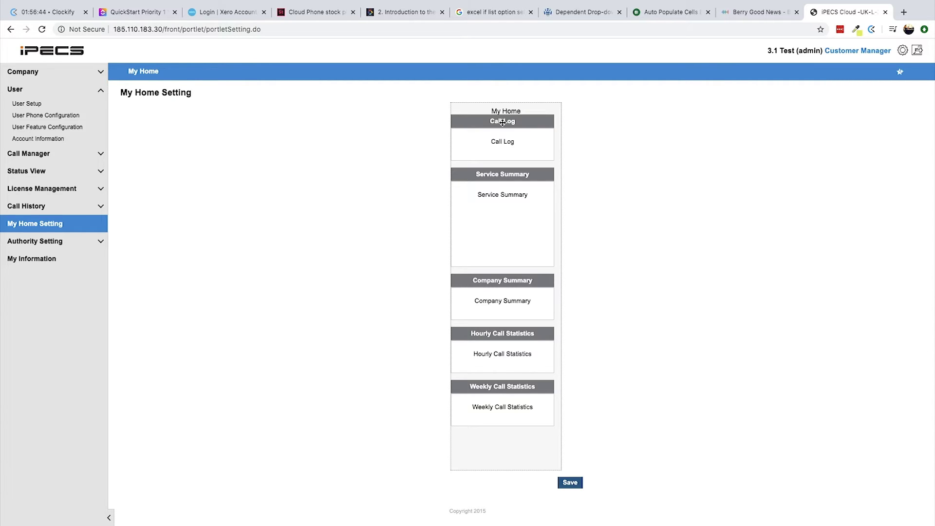
pyautogui.moveTo(503, 123); pyautogui.dragTo(187, 123)
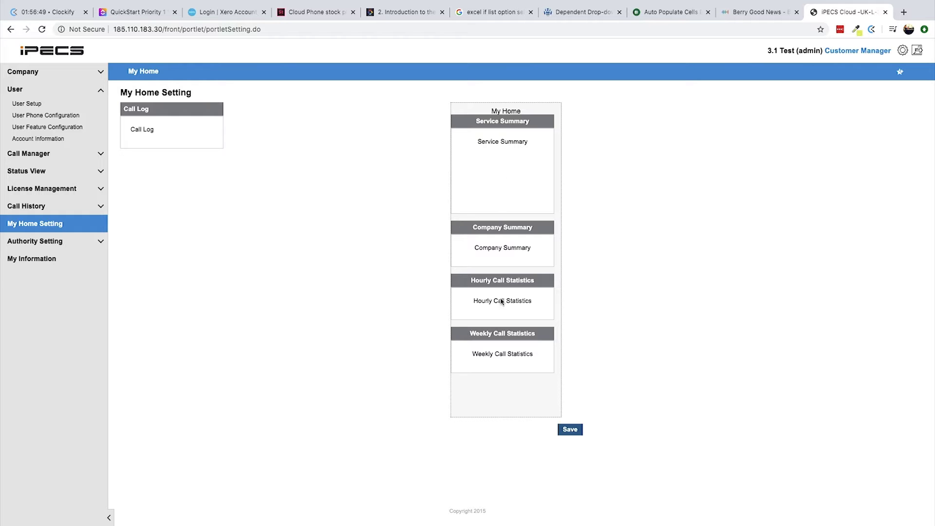
pyautogui.moveTo(503, 333); pyautogui.dragTo(187, 182)
pyautogui.moveTo(507, 227); pyautogui.dragTo(283, 109)
pyautogui.moveTo(502, 228); pyautogui.dragTo(283, 162)
pyautogui.moveTo(502, 120); pyautogui.dragTo(378, 112)
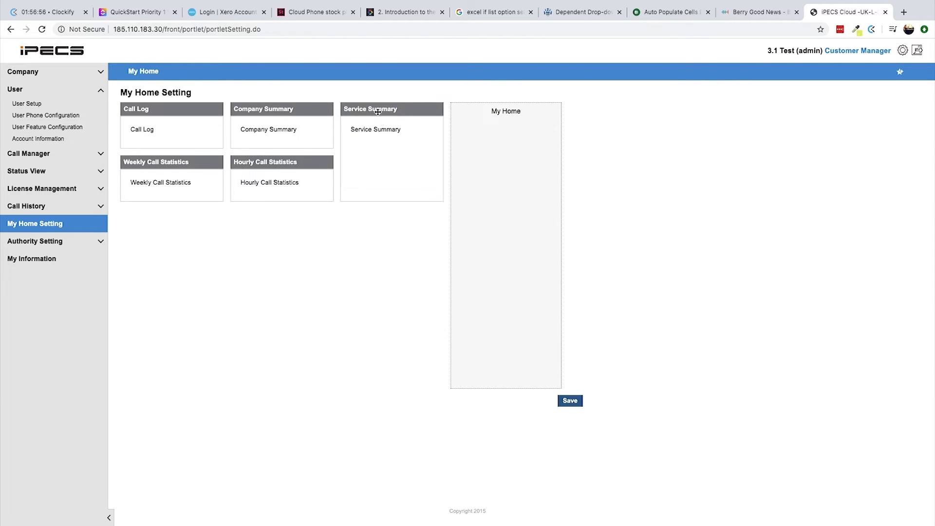
pyautogui.click(570, 401)
pyautogui.click(518, 299)
pyautogui.click(900, 73)
pyautogui.click(213, 73)
pyautogui.click(509, 284)
pyautogui.click(449, 312)
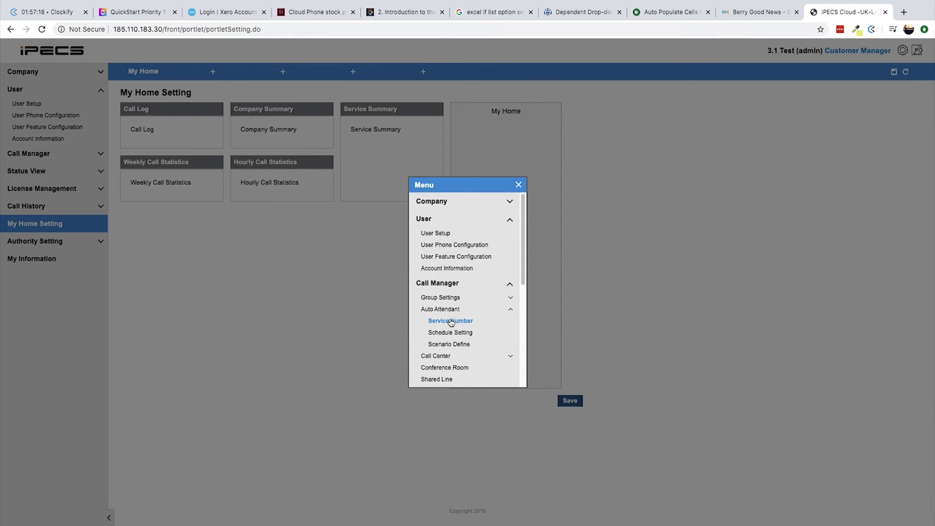
pyautogui.click(449, 320)
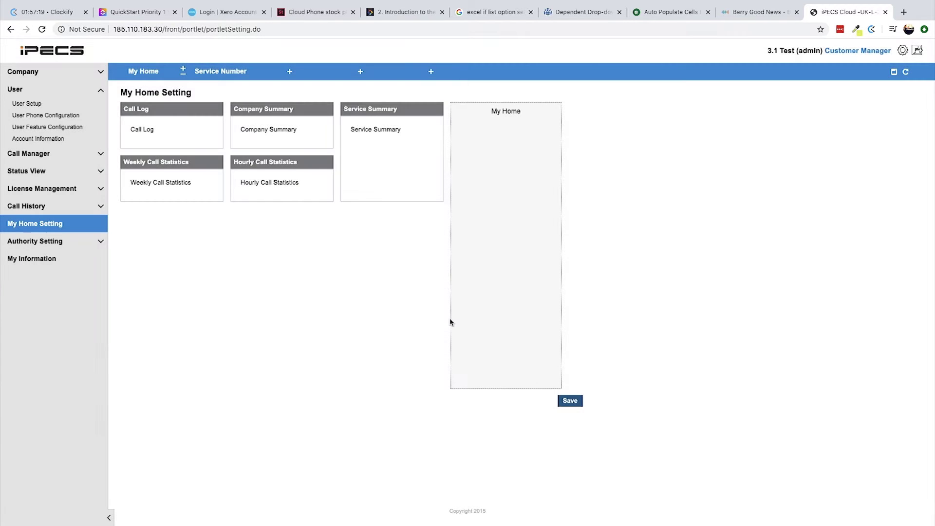
pyautogui.click(907, 73)
# Open the Company Directory page from the Company sidebar section, then collapse that section.
pyautogui.click(100, 74)
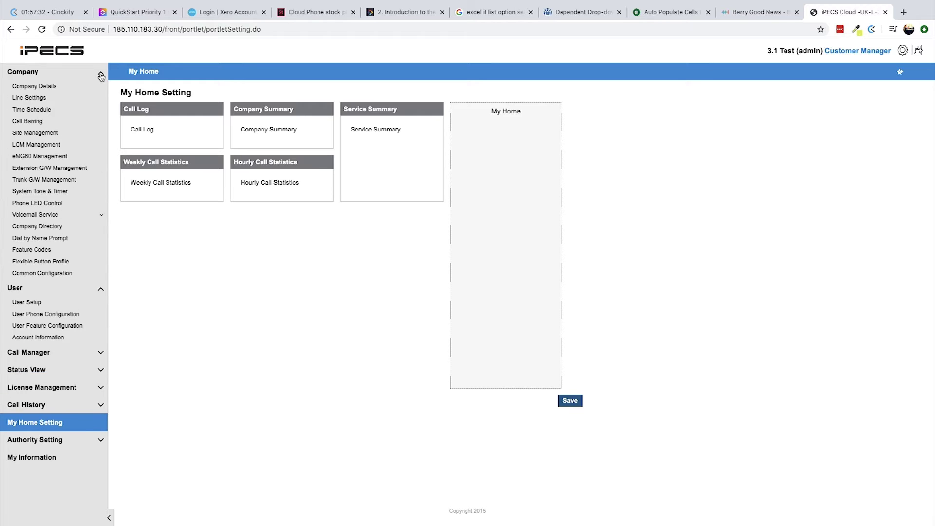
pyautogui.click(55, 87)
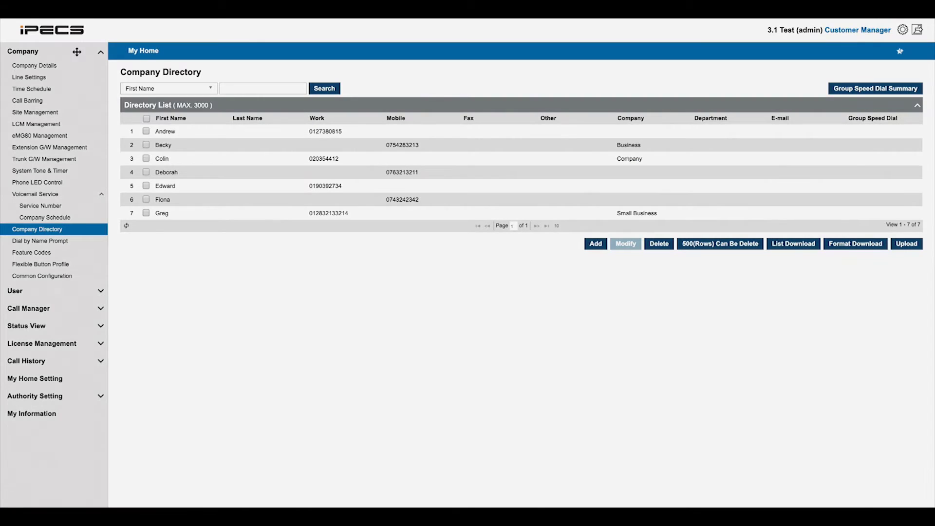
pyautogui.click(76, 52)
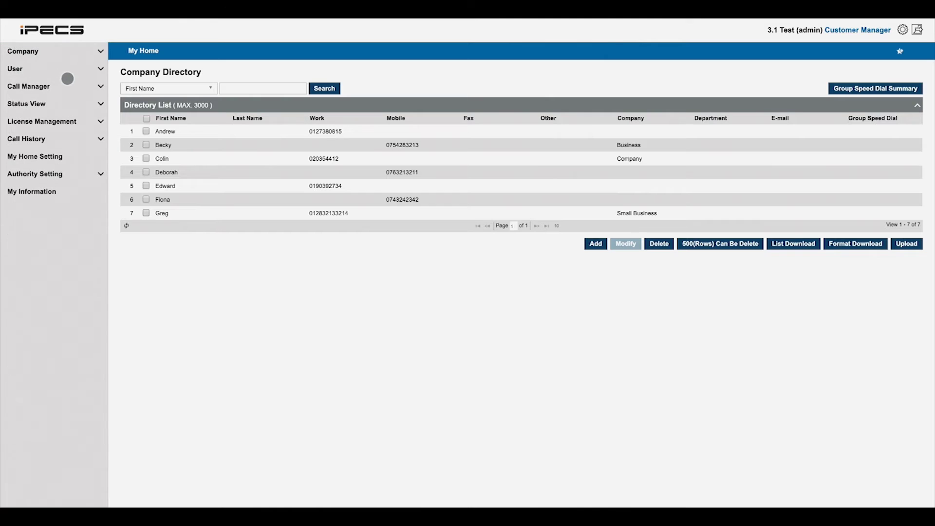
# Open extension 203 from User Setup for editing and scroll down to its 1050i device details.
pyautogui.click(63, 73)
pyautogui.click(45, 84)
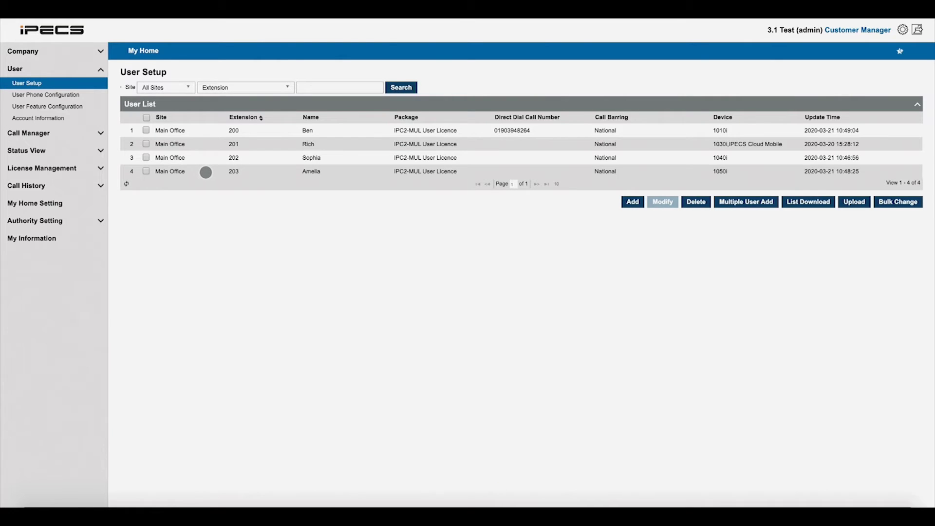
pyautogui.click(218, 172)
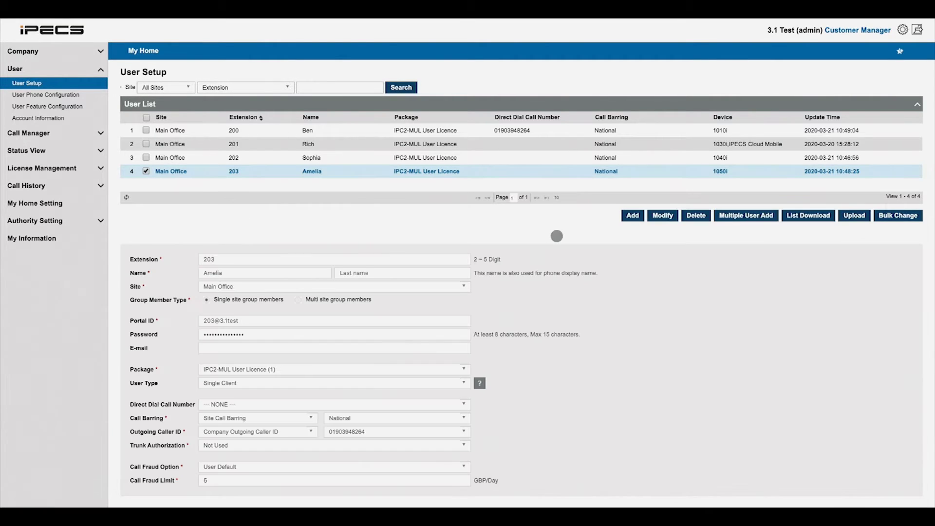
pyautogui.scroll(-1, 559, 236)
pyautogui.scroll(-2, 559, 236)
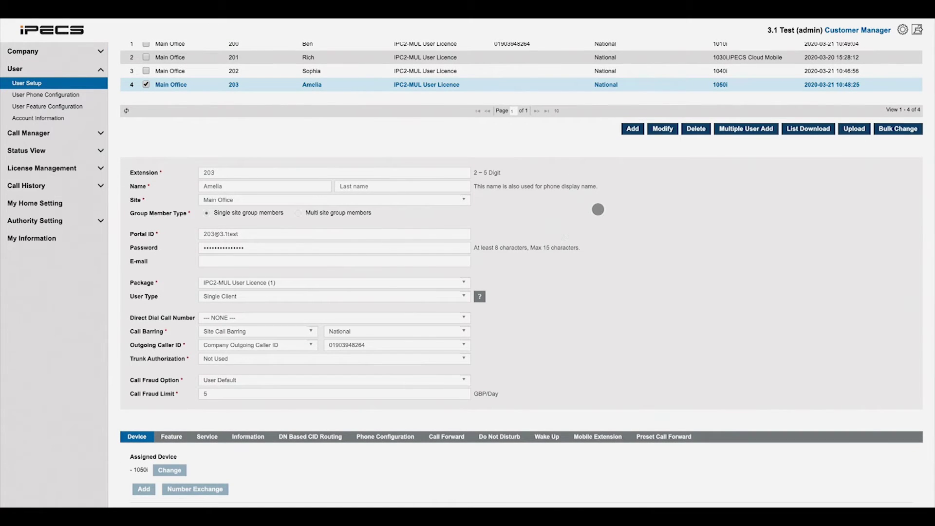
pyautogui.click(660, 130)
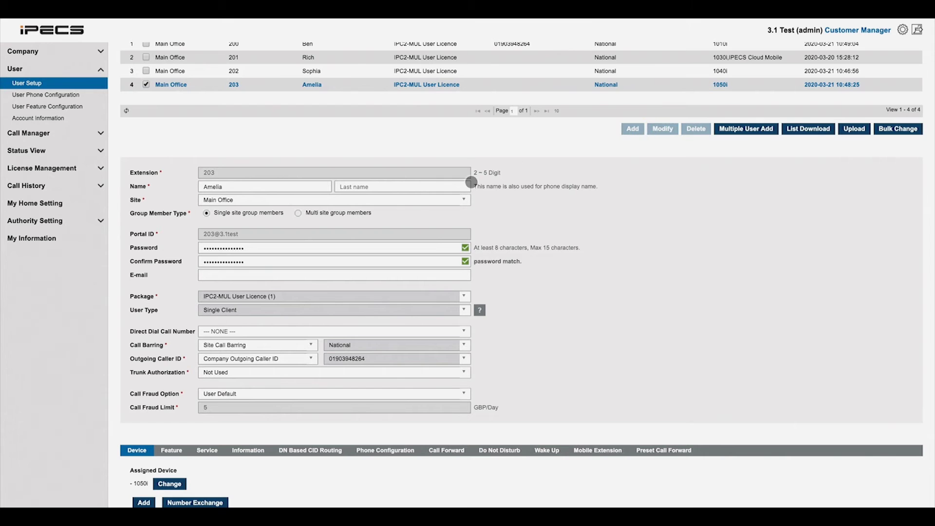
pyautogui.scroll(-3, 442, 214)
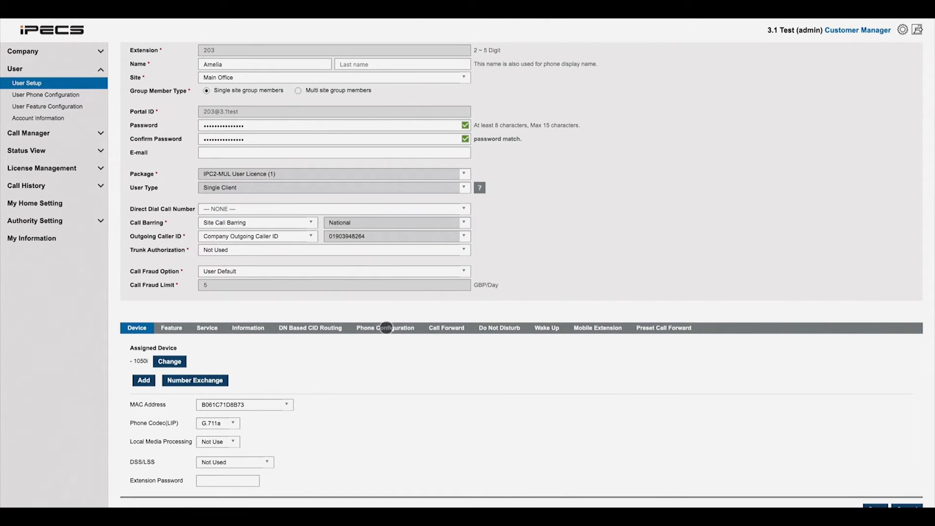
# View extension 203's phone buttons, open button 2 in Flexible Button Add, then close it.
pyautogui.click(379, 328)
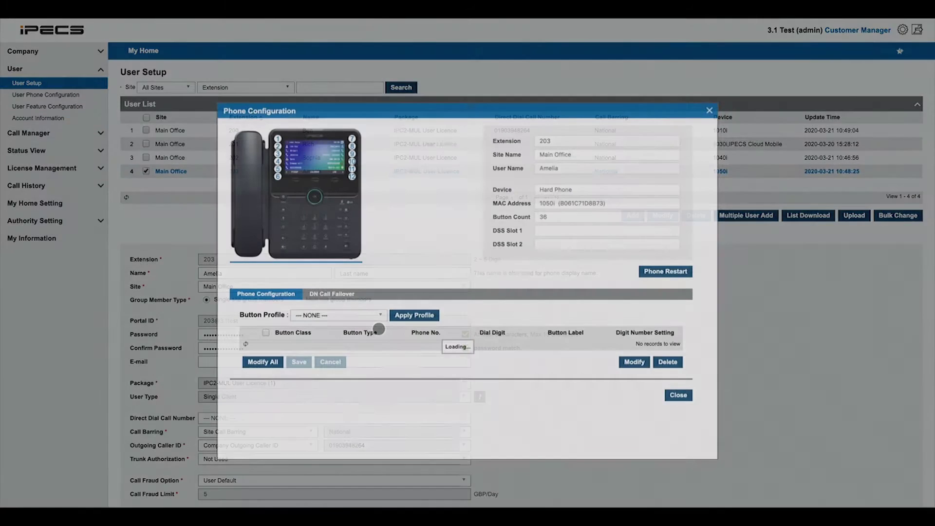
pyautogui.scroll(-3, 385, 258)
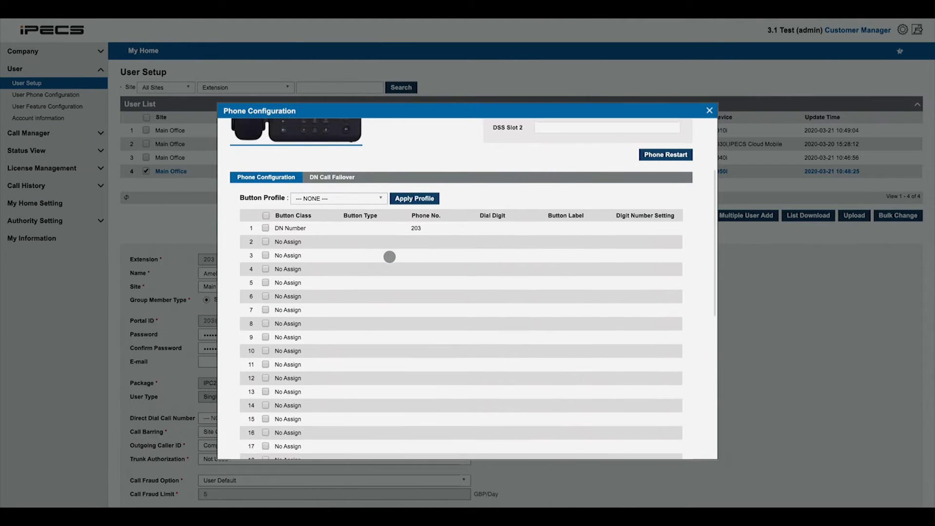
pyautogui.scroll(3, 389, 256)
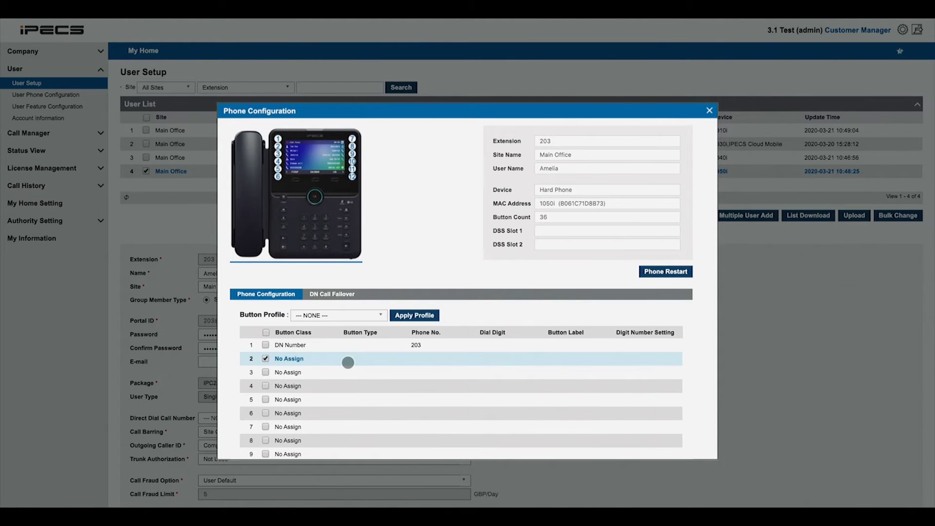
pyautogui.scroll(-5, 348, 362)
pyautogui.click(633, 408)
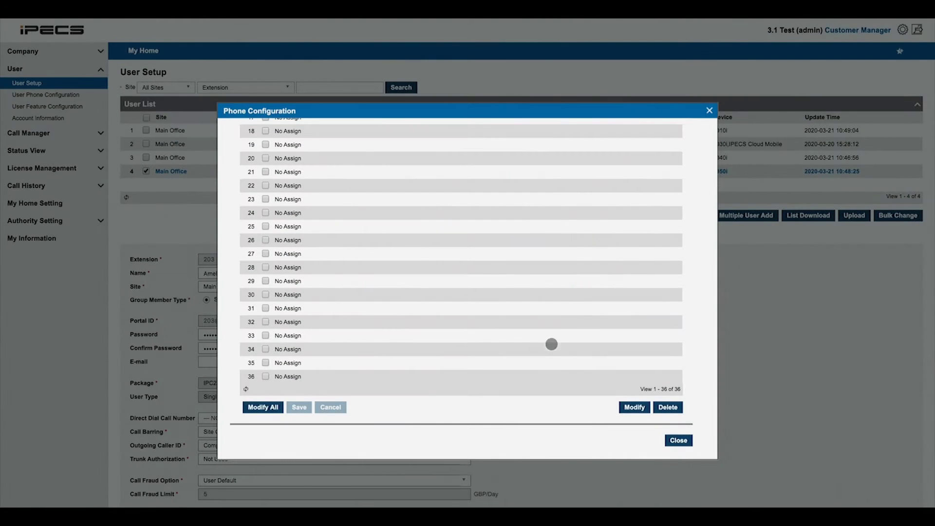
pyautogui.click(560, 334)
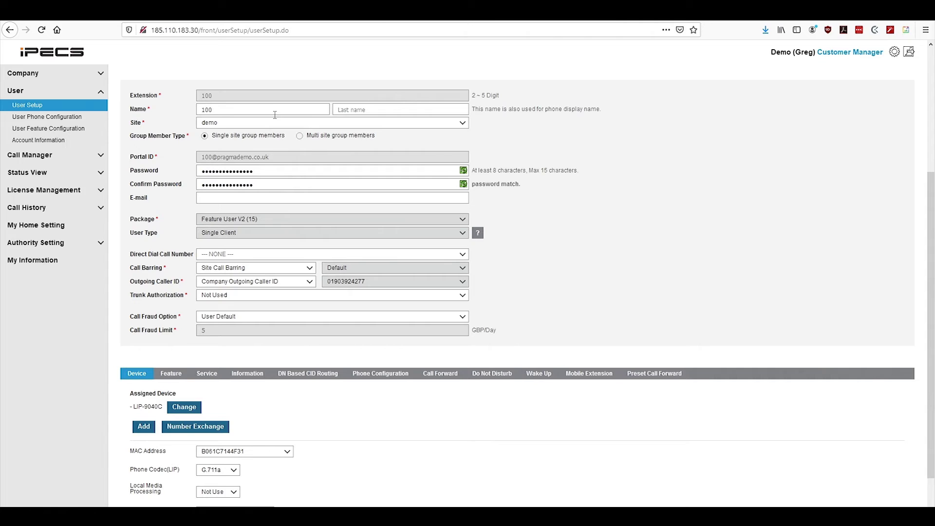
# Switch the sidebar from User to Call Manager and open the Hunt Group list.
pyautogui.click(102, 95)
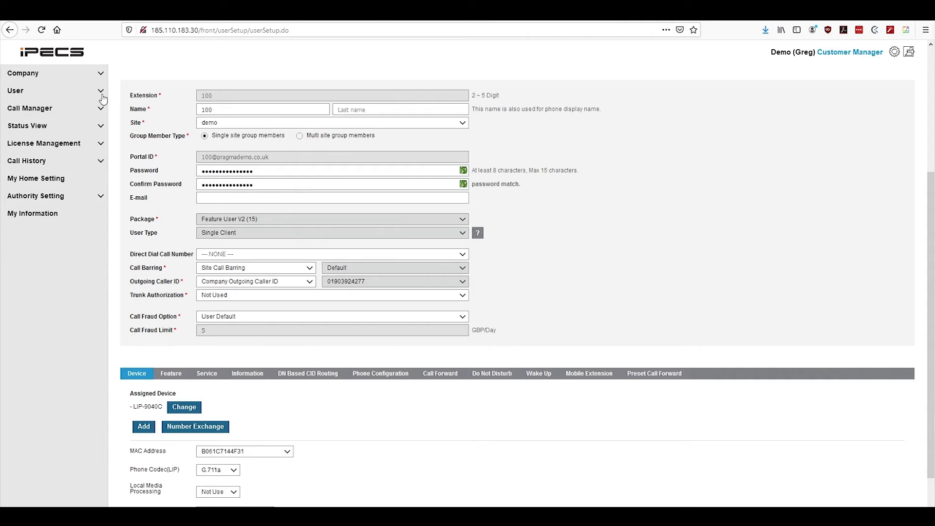
pyautogui.click(101, 108)
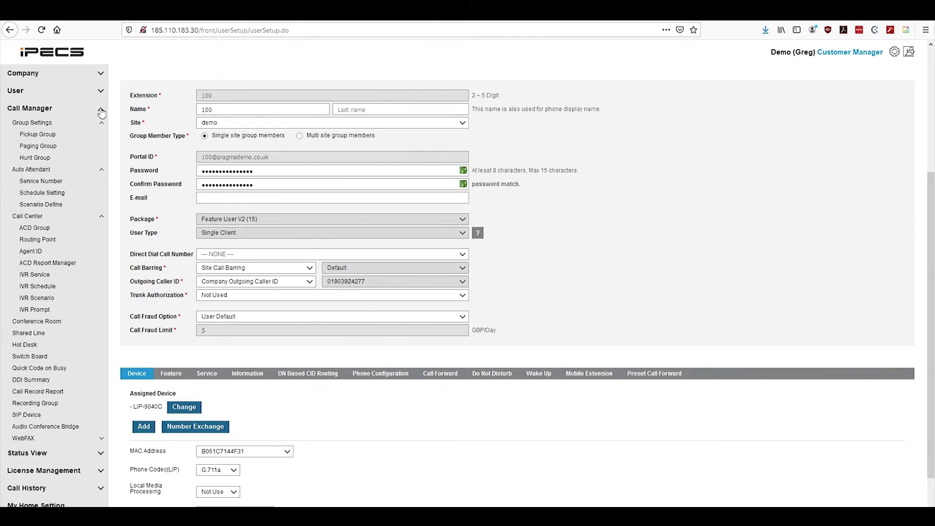
pyautogui.click(50, 159)
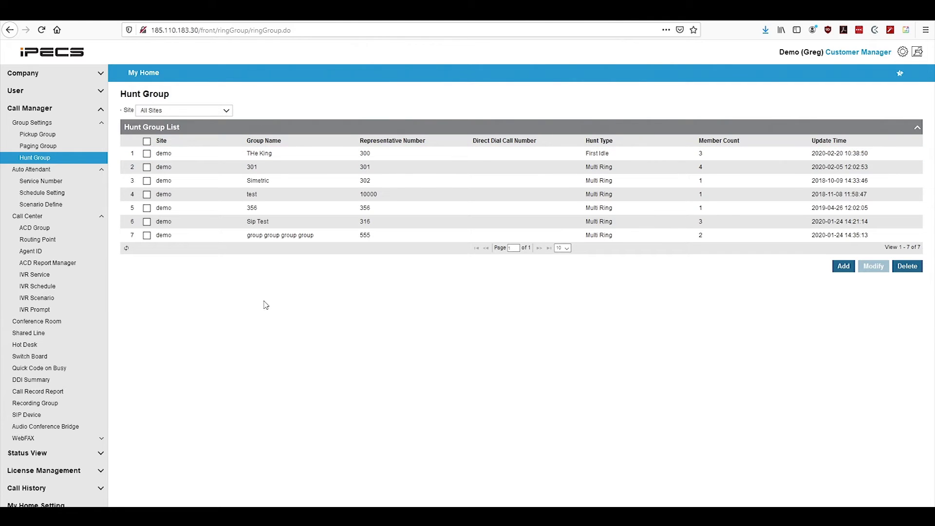
# Edit the Sales hunt group and set its hunt type to Longest Idle.
pyautogui.click(301, 162)
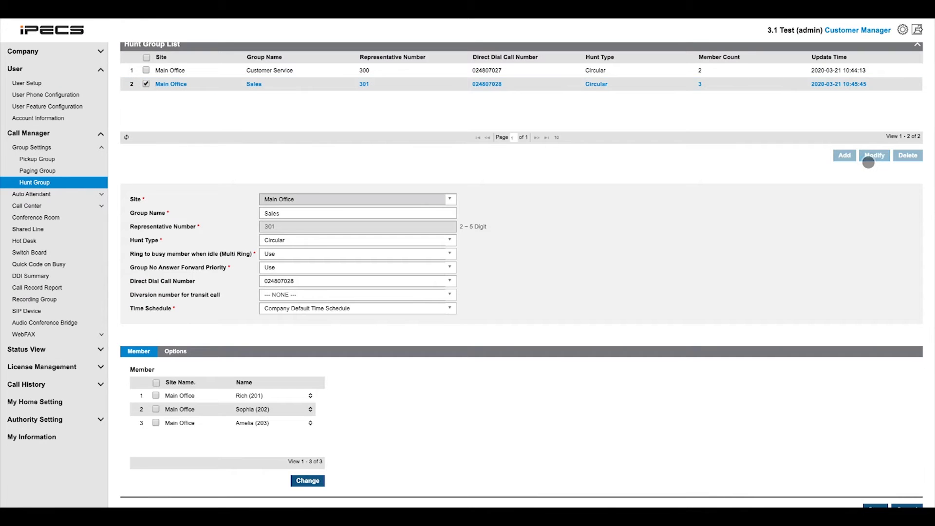
pyautogui.click(458, 316)
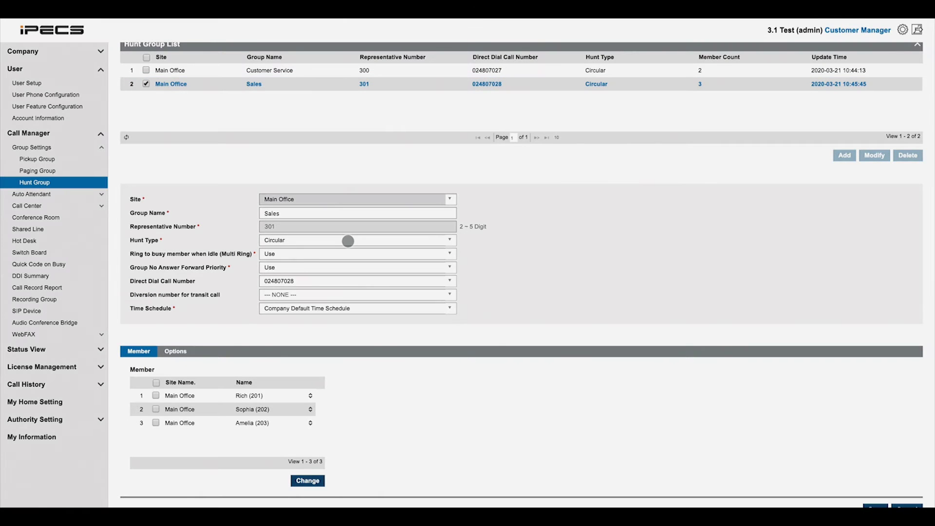
pyautogui.click(348, 241)
pyautogui.click(300, 280)
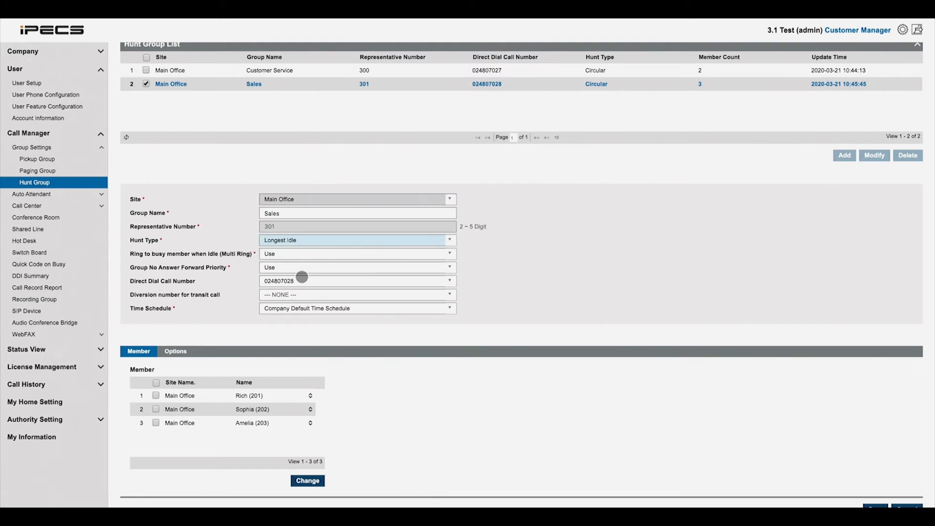
pyautogui.click(383, 309)
pyautogui.click(383, 310)
# Add extension 200 to the Sales hunt group's members.
pyautogui.click(310, 480)
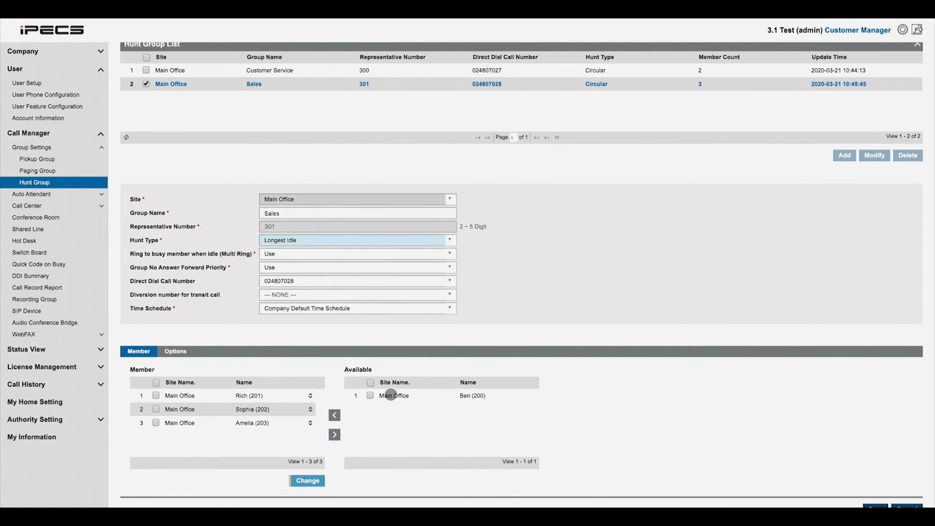
pyautogui.click(391, 395)
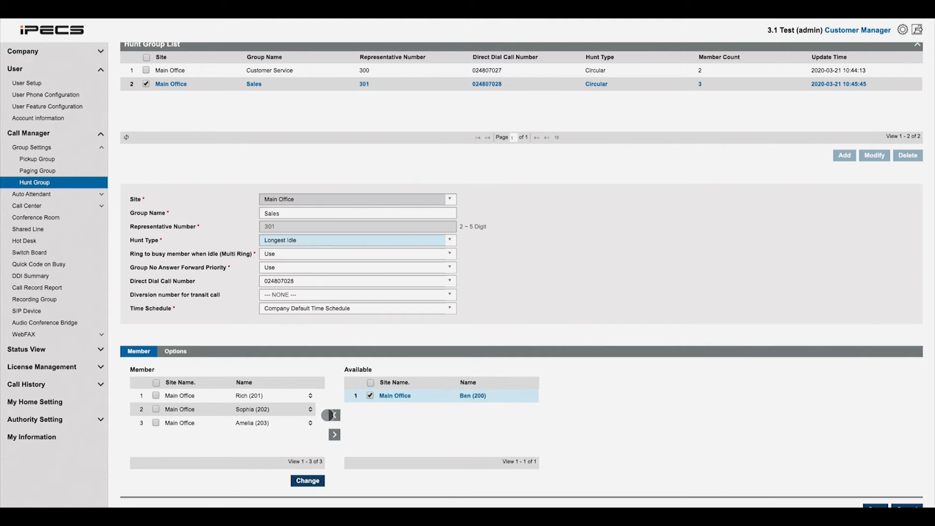
pyautogui.click(334, 415)
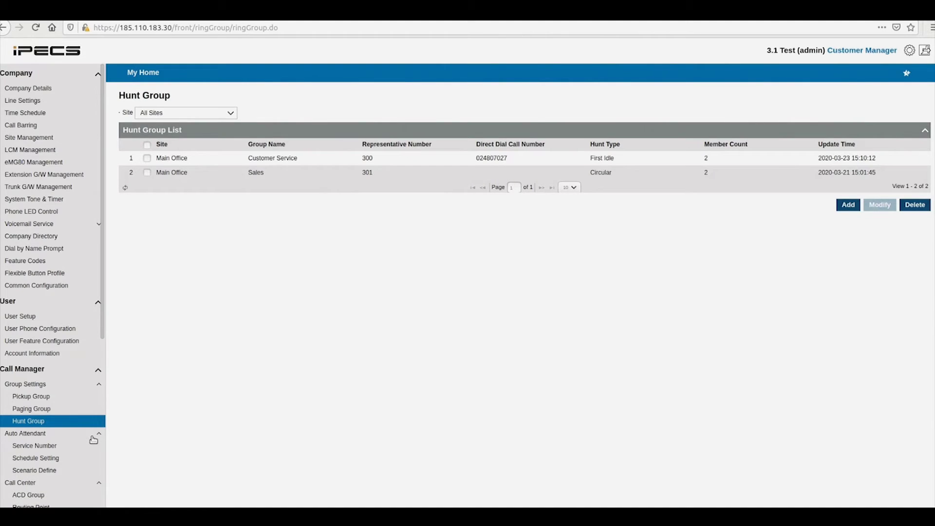
# Open the Main Number (400) auto attendant's schedules and view the 400 Basic Schedule details.
pyautogui.click(85, 446)
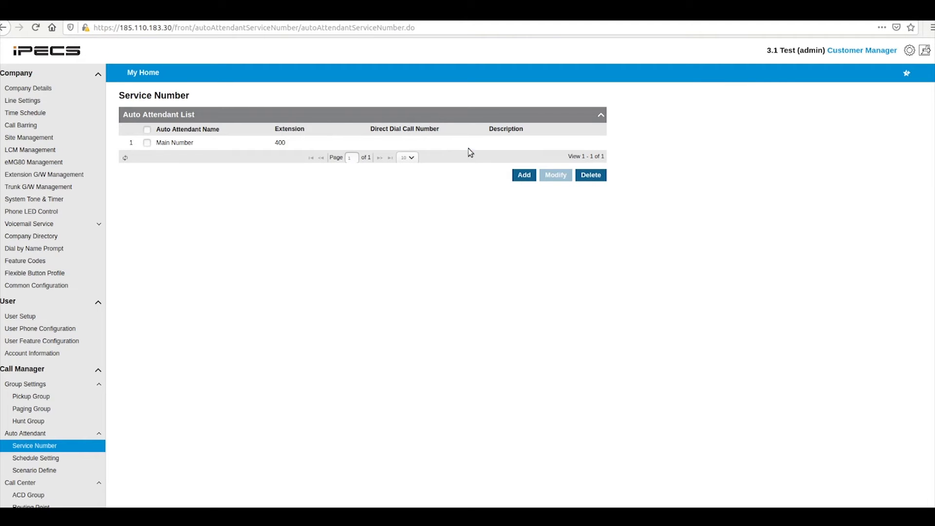
pyautogui.click(470, 145)
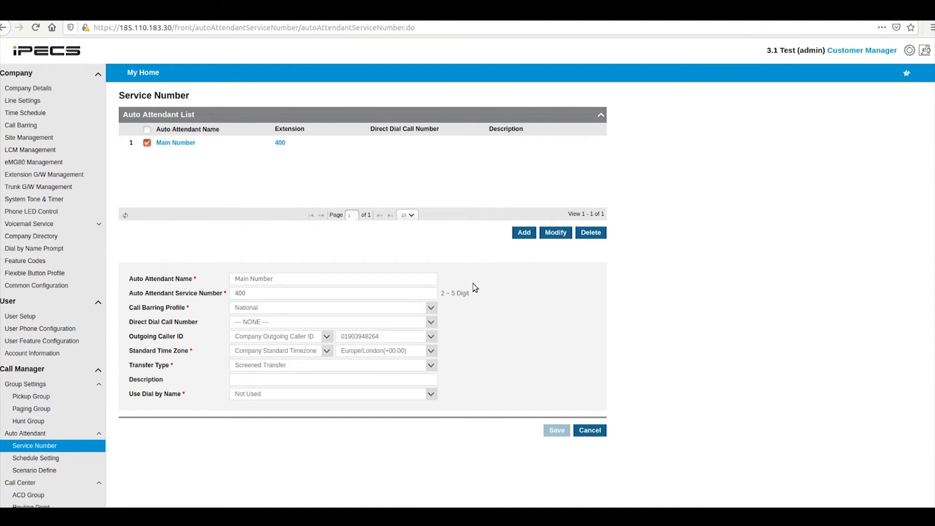
pyautogui.click(91, 462)
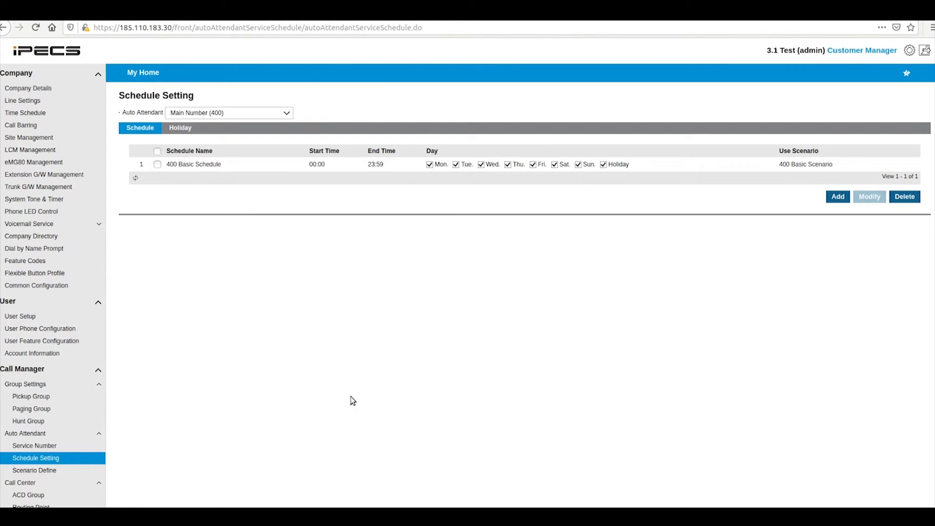
pyautogui.click(696, 165)
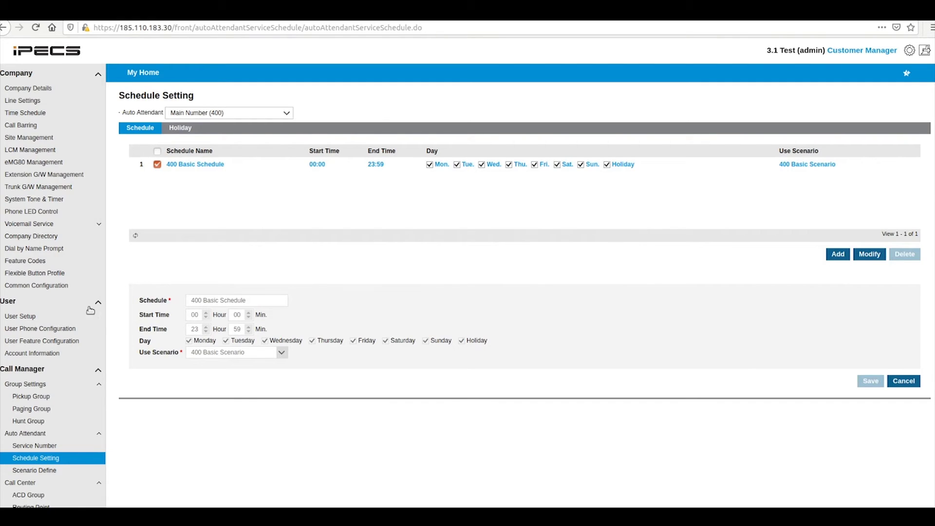
# Look up and open the 400 Basic Scenario in Scenario Define.
pyautogui.click(31, 471)
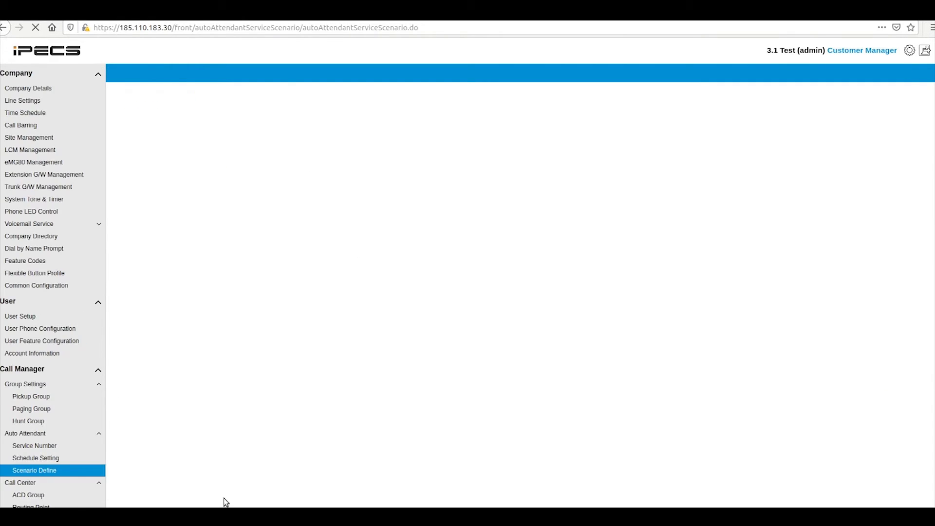
pyautogui.click(380, 113)
pyautogui.click(375, 136)
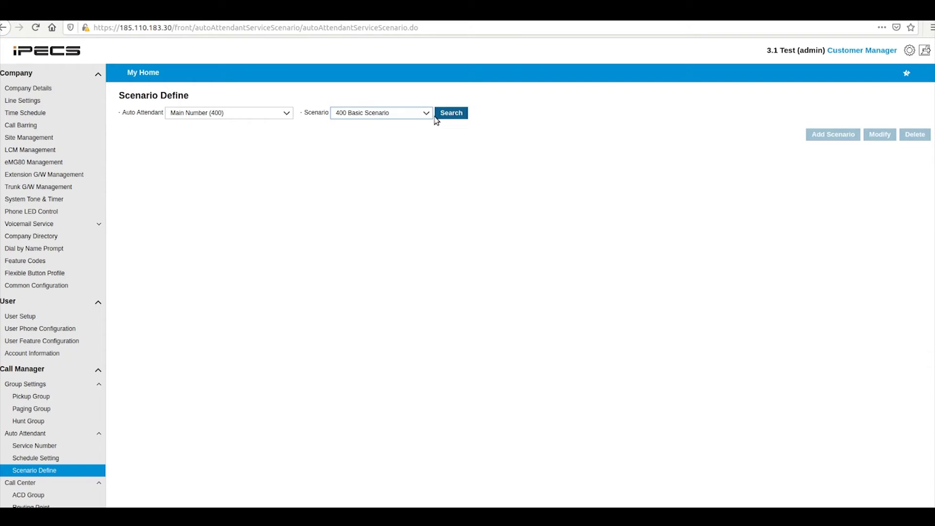
pyautogui.click(437, 117)
pyautogui.click(507, 134)
# Trial-edit it to General AA with digit 1 as Short Dial 200, then reload to discard the edits.
pyautogui.click(885, 153)
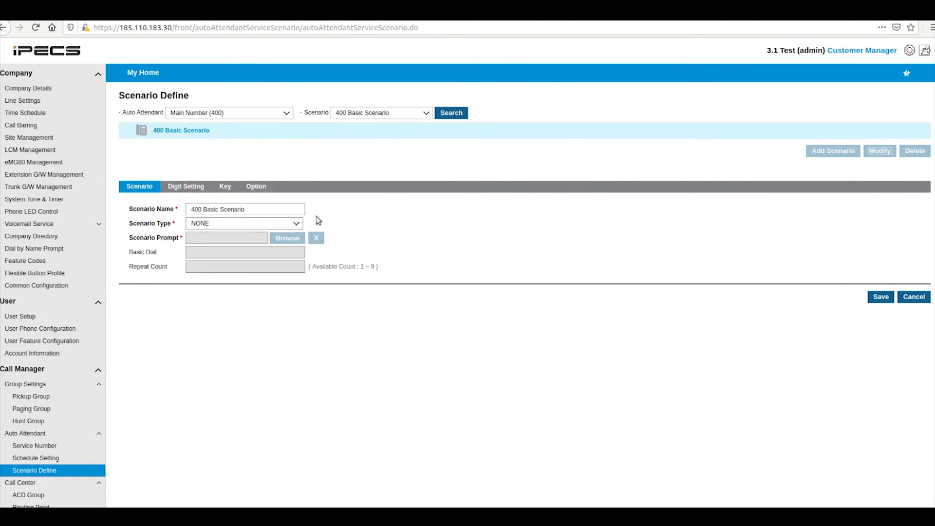
pyautogui.click(295, 223)
pyautogui.click(275, 245)
pyautogui.write('1')
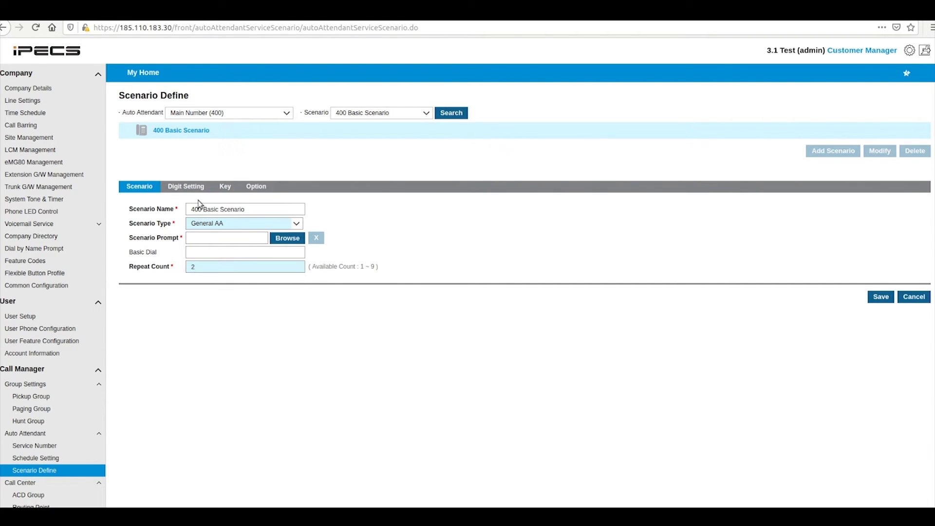
pyautogui.click(190, 188)
pyautogui.click(190, 211)
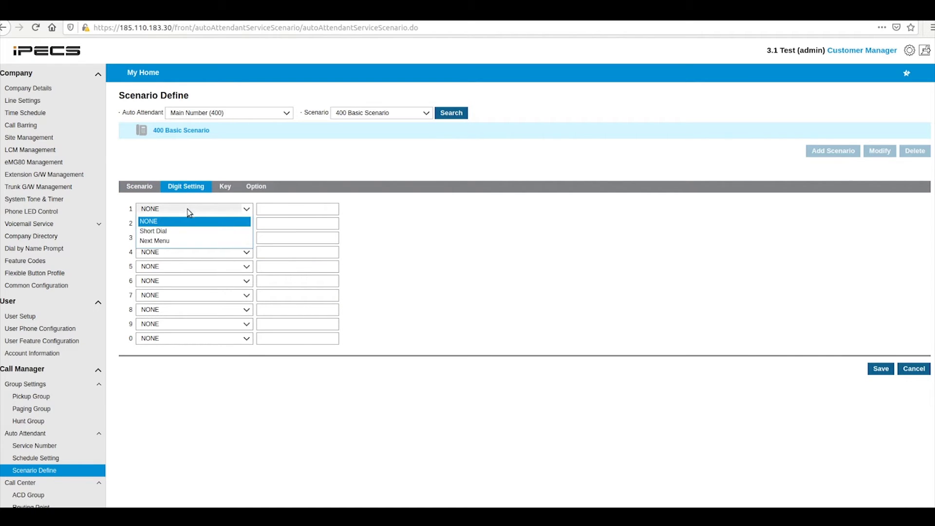
pyautogui.click(185, 232)
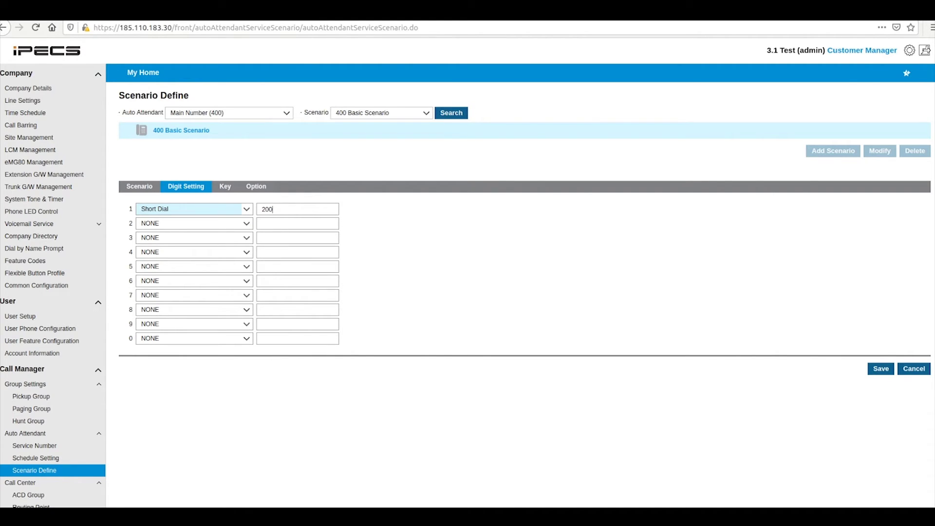
pyautogui.press('Return')
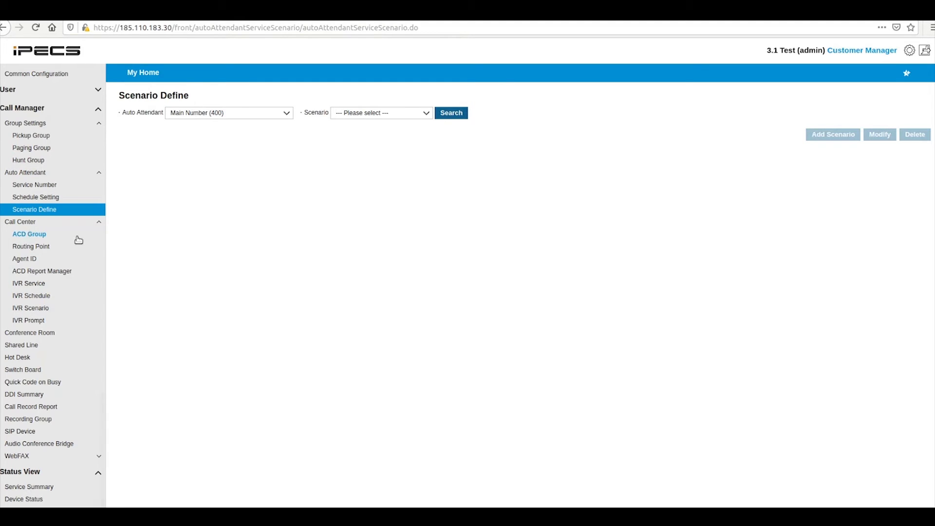
# Open the Call Queue ACD group for editing and add extension 200 as sub supervisor.
pyautogui.click(29, 235)
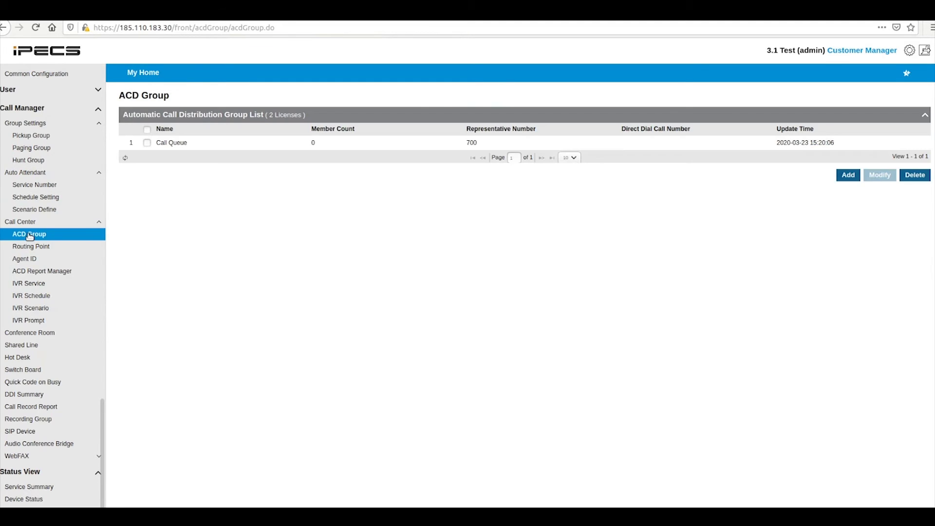
pyautogui.click(217, 144)
pyautogui.click(874, 234)
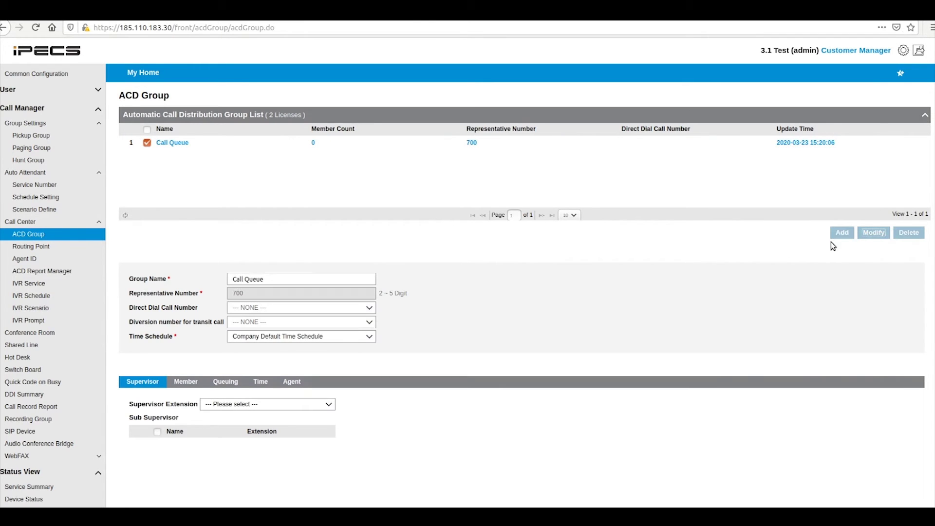
pyautogui.scroll(-2, 240, 432)
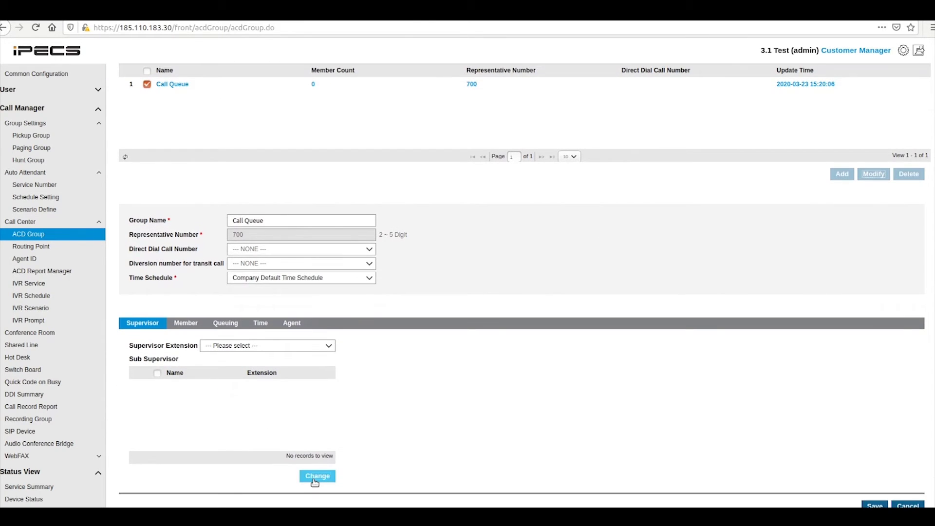
pyautogui.click(443, 387)
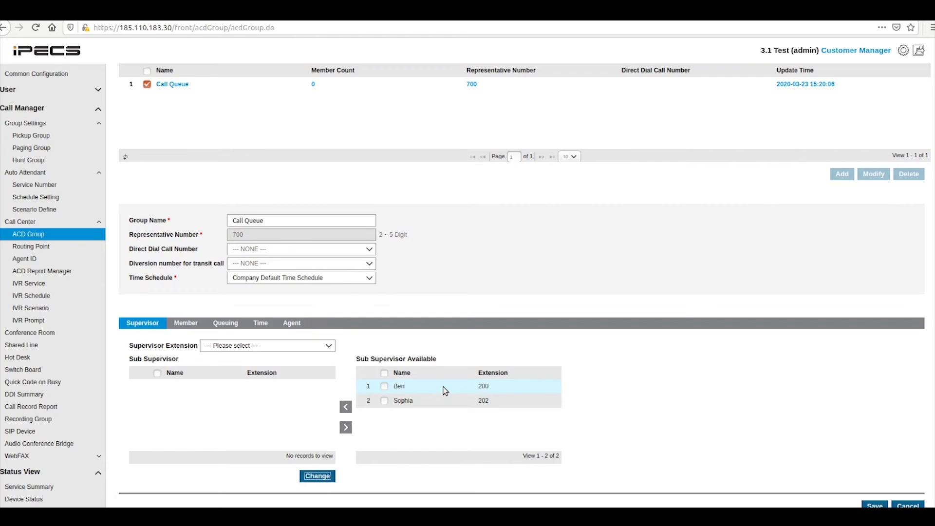
pyautogui.click(346, 407)
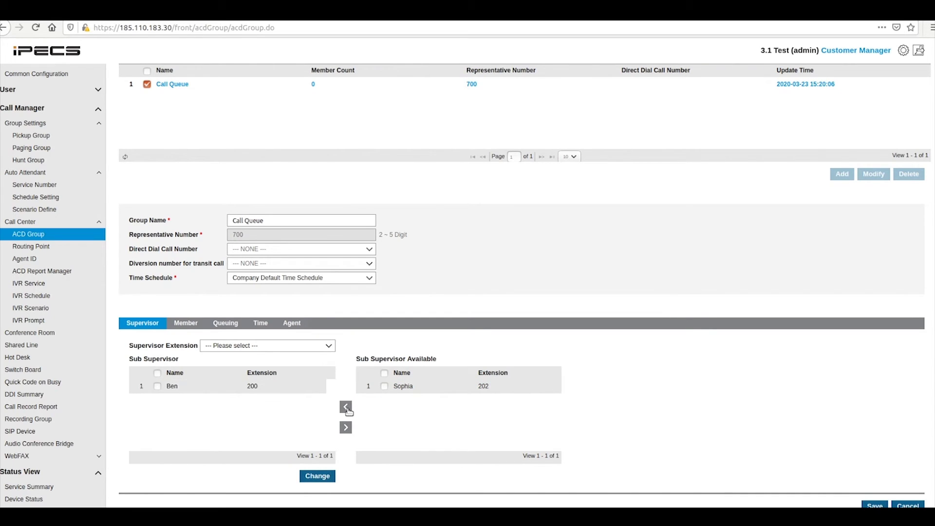
# Add extension 202 as a member, save the group, and reopen it at the Queuing settings.
pyautogui.click(186, 323)
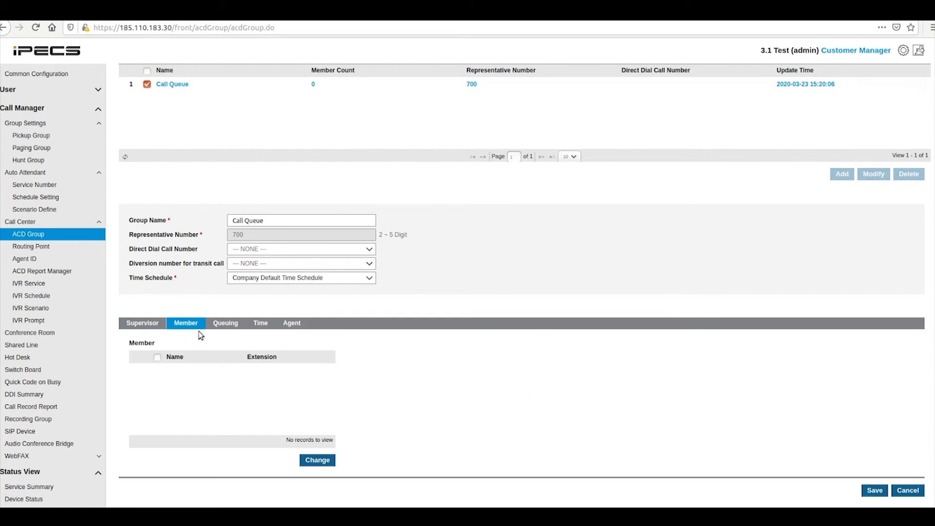
pyautogui.click(384, 370)
pyautogui.click(346, 391)
pyautogui.click(875, 491)
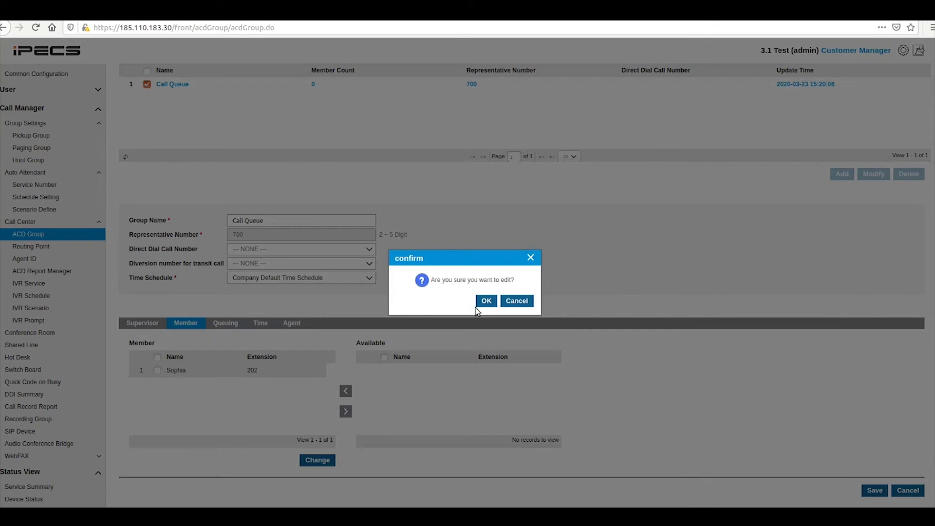
pyautogui.click(478, 305)
pyautogui.click(522, 300)
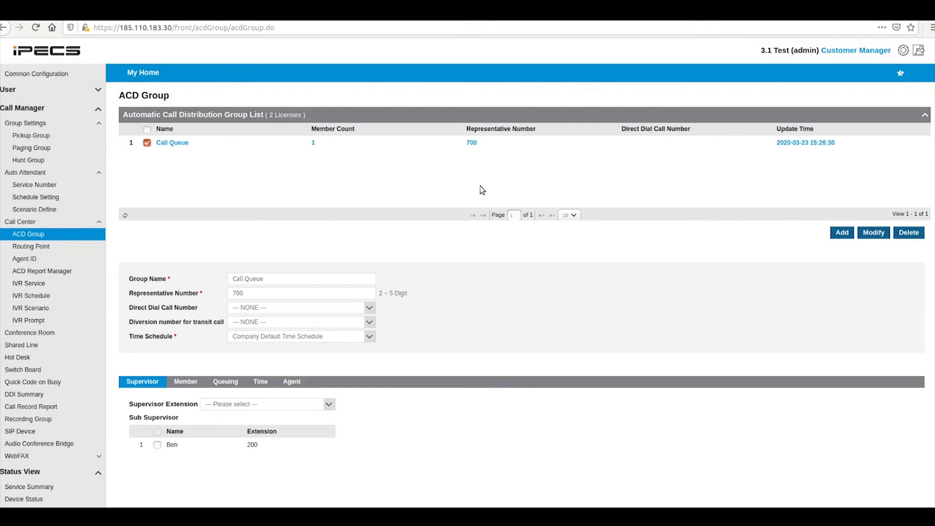
pyautogui.click(874, 232)
pyautogui.click(229, 384)
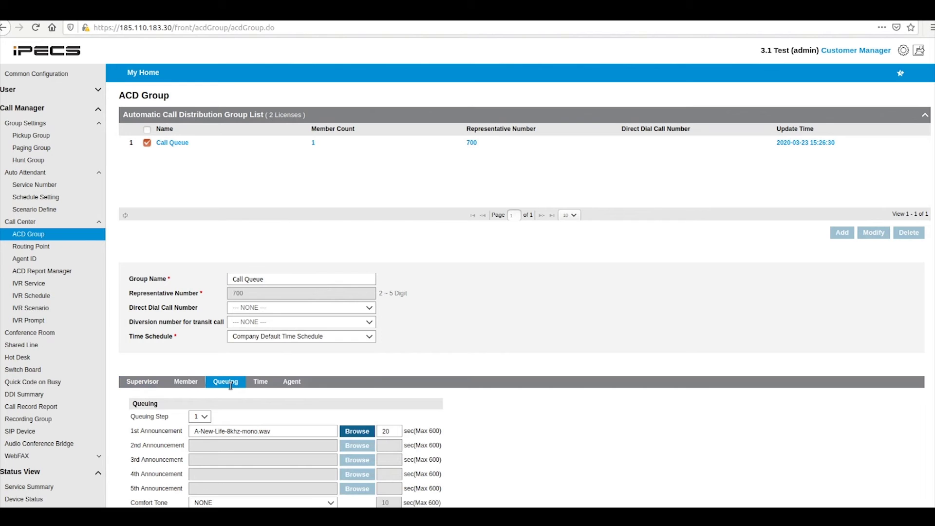
# Review the Call Queue's queuing options, night/holiday schedule and agent log-on defaults.
pyautogui.scroll(-3, 246, 405)
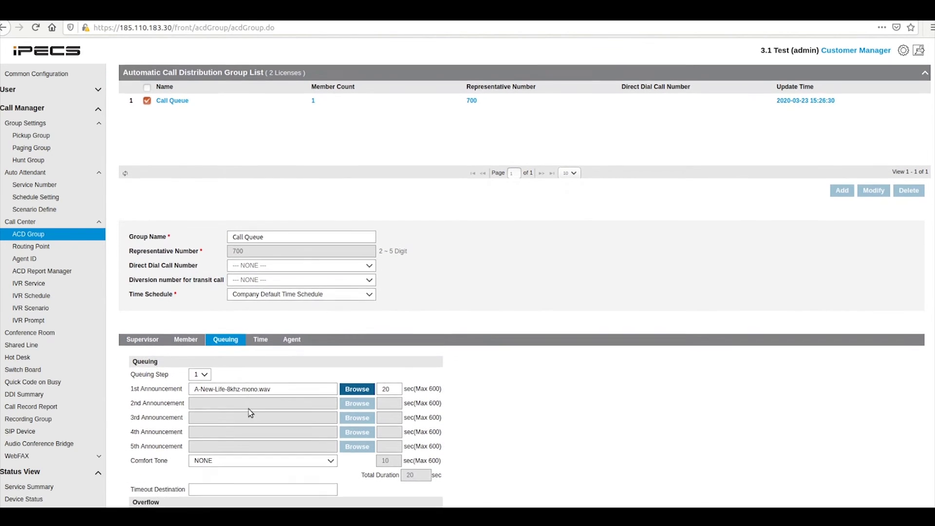
pyautogui.scroll(-2, 253, 417)
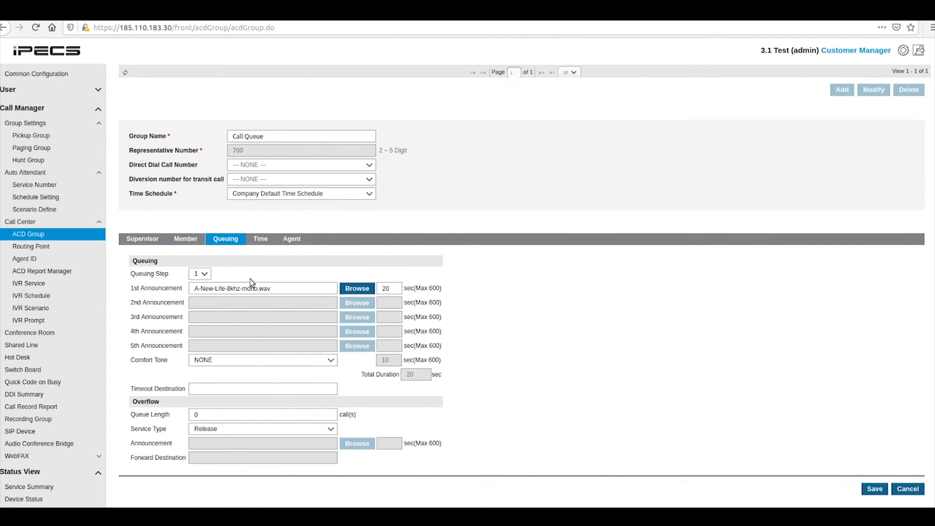
pyautogui.click(260, 238)
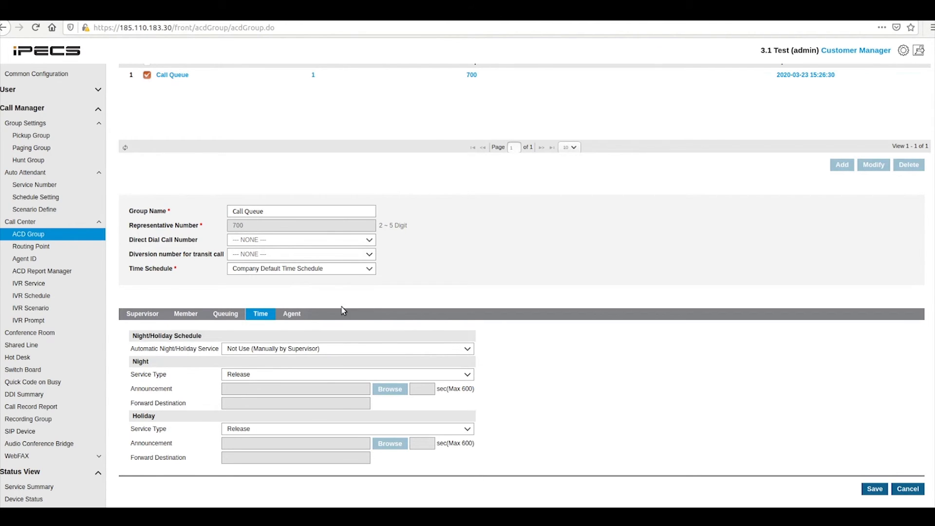
pyautogui.click(292, 313)
# View the details form for conference room 800, Room 1.
pyautogui.scroll(-3, 499, 375)
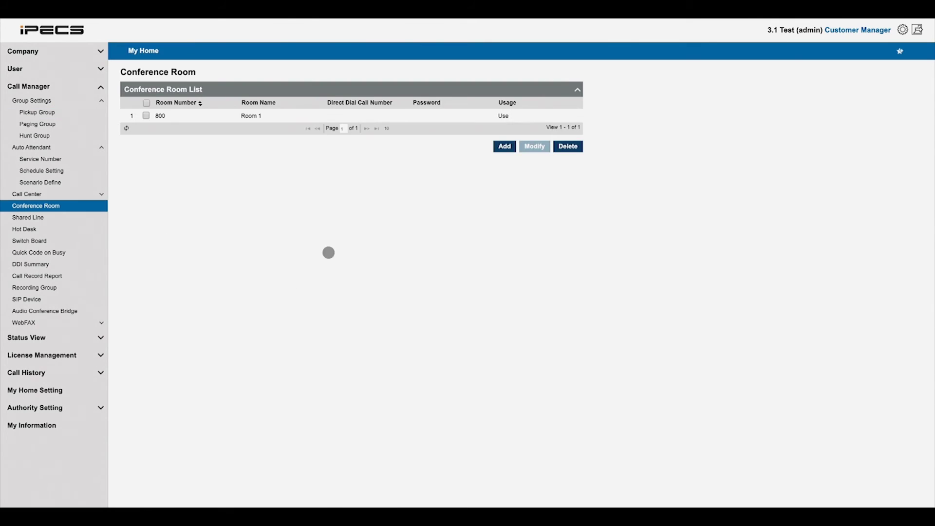
pyautogui.click(403, 118)
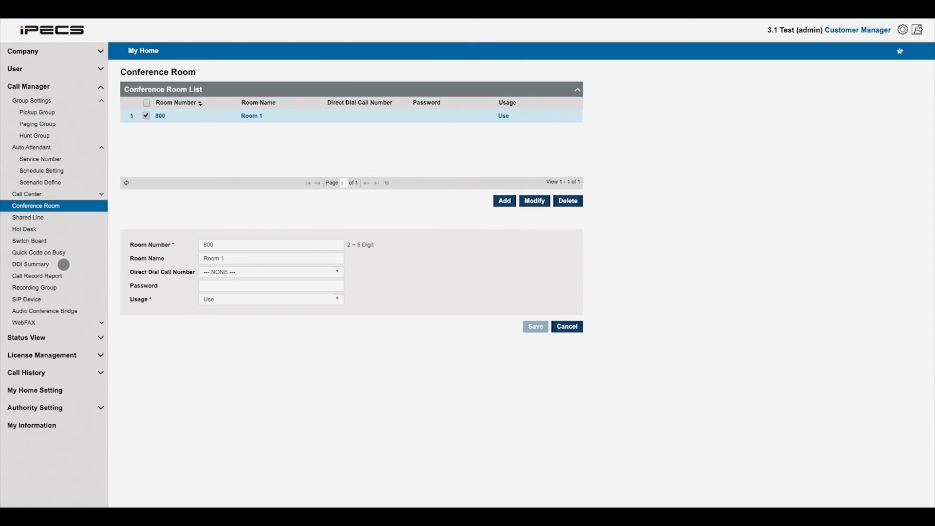
pyautogui.click(64, 264)
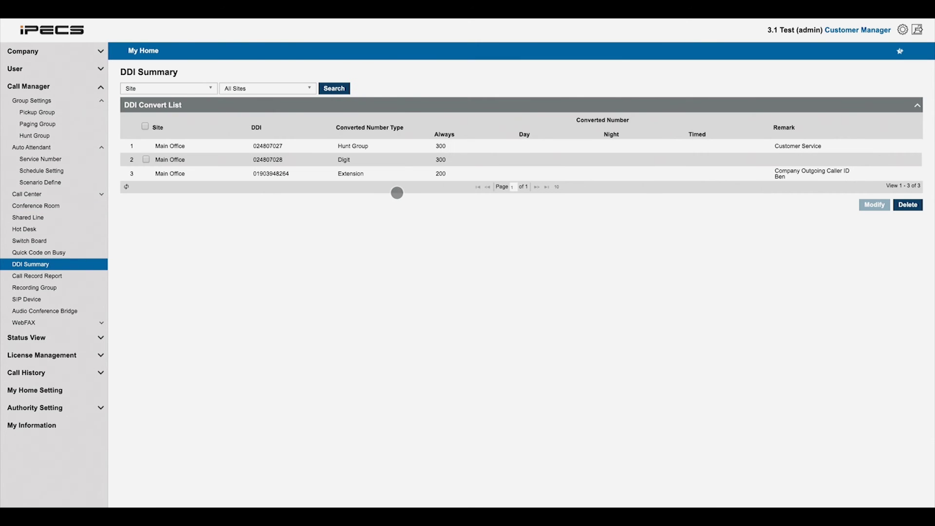
pyautogui.click(390, 165)
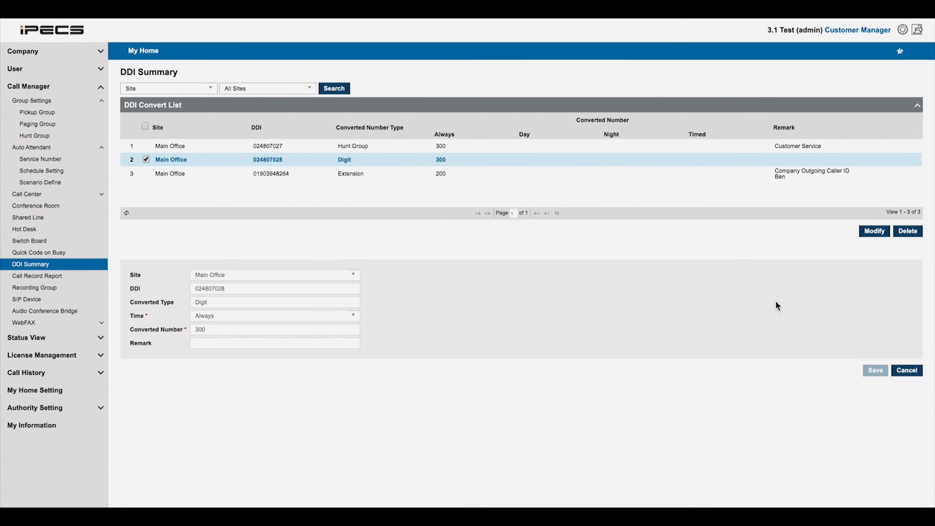
pyautogui.click(890, 233)
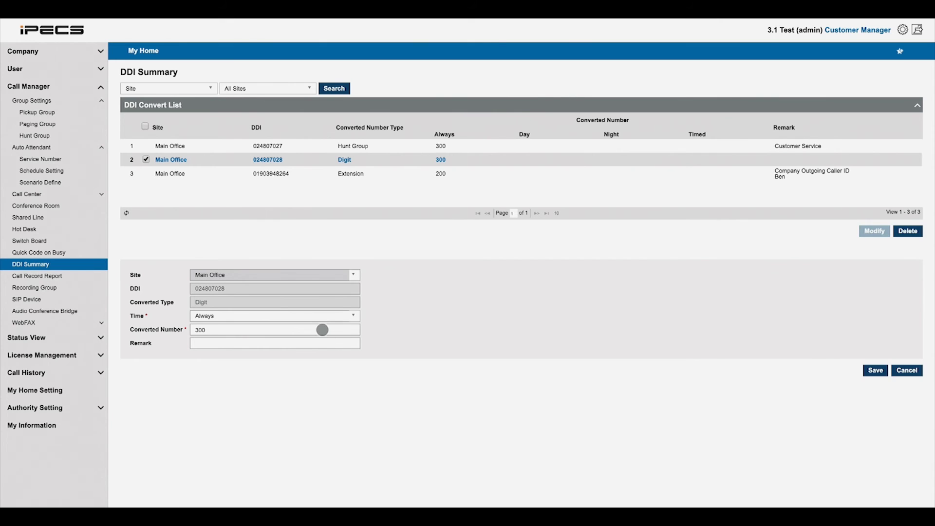
pyautogui.click(324, 329)
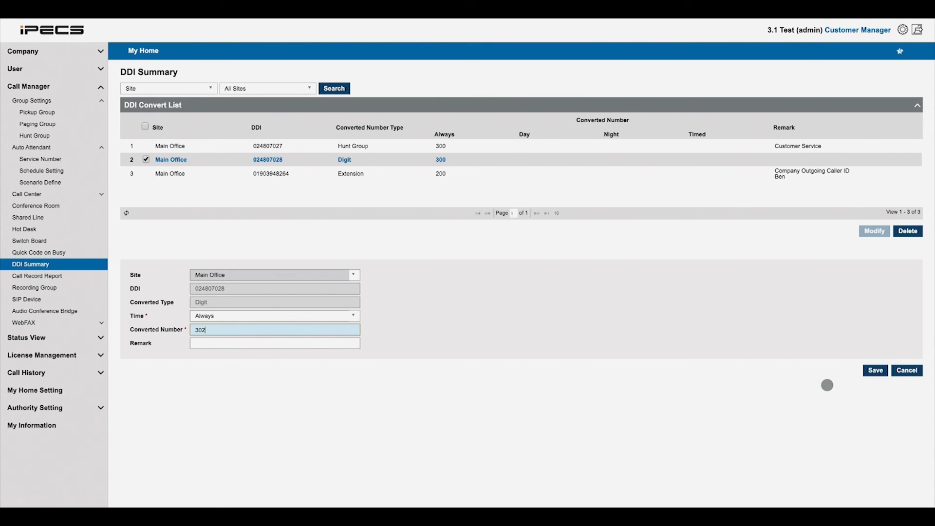
pyautogui.click(875, 371)
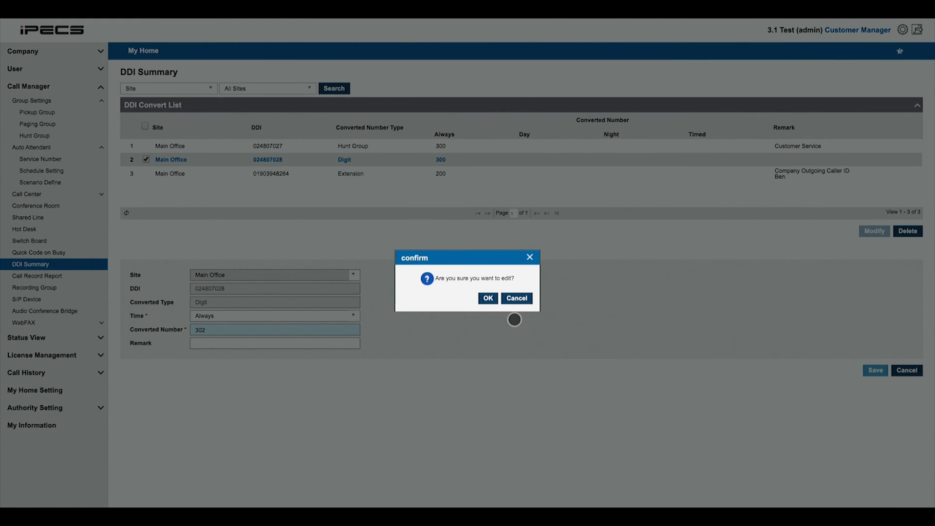
pyautogui.click(488, 298)
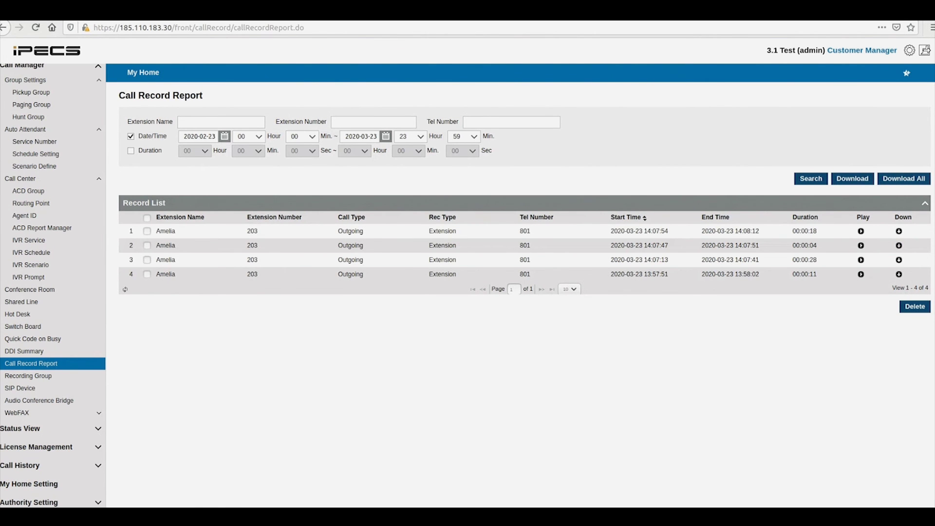
# Select the earliest recorded call from extension 203 to 801 in the Call Record Report.
pyautogui.click(462, 277)
pyautogui.click(99, 431)
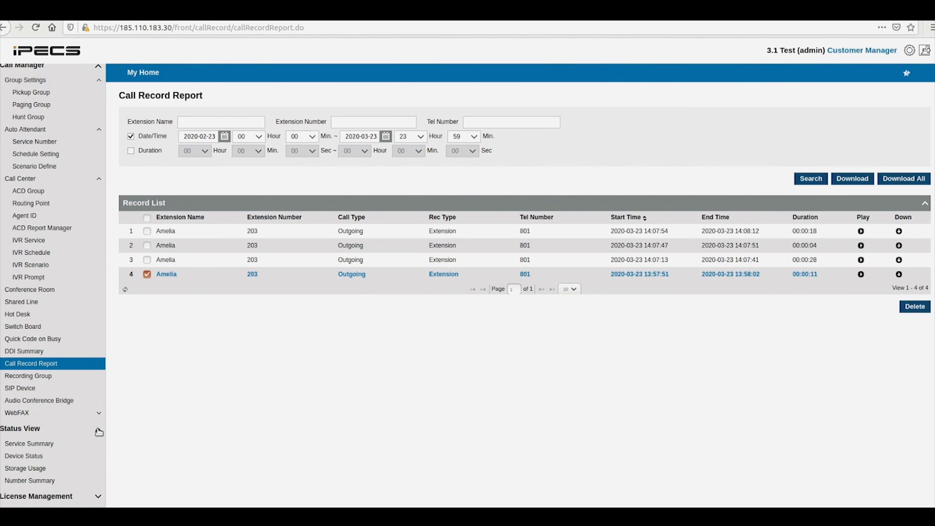
# Review the five registered devices on Device Status, then return to the My Home dashboard.
pyautogui.click(77, 456)
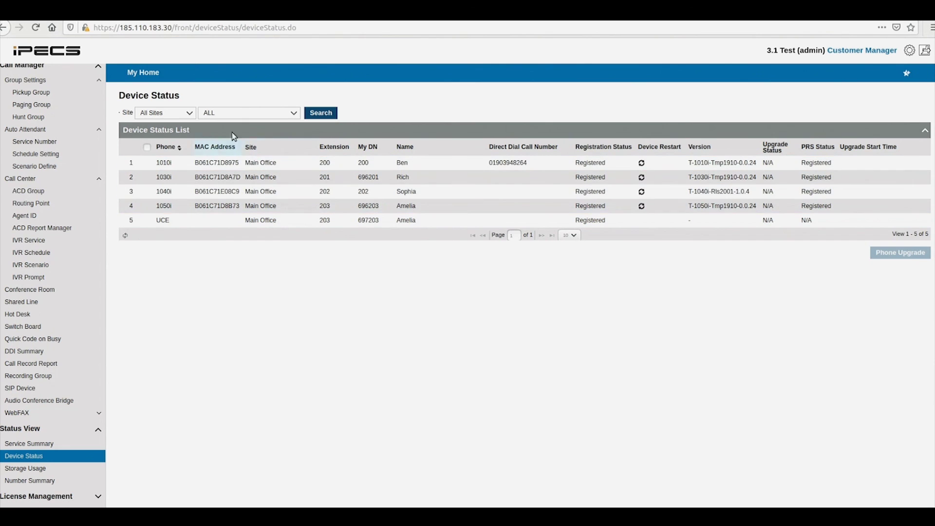
pyautogui.click(161, 77)
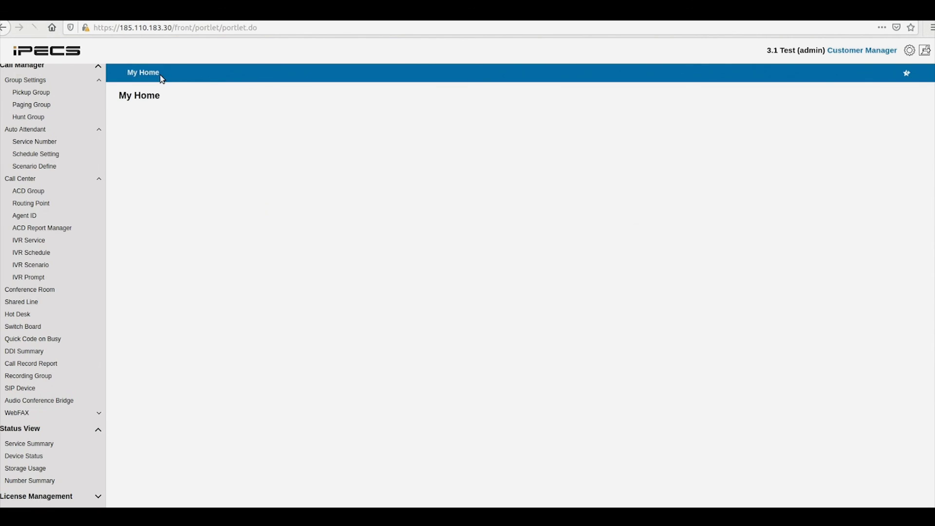